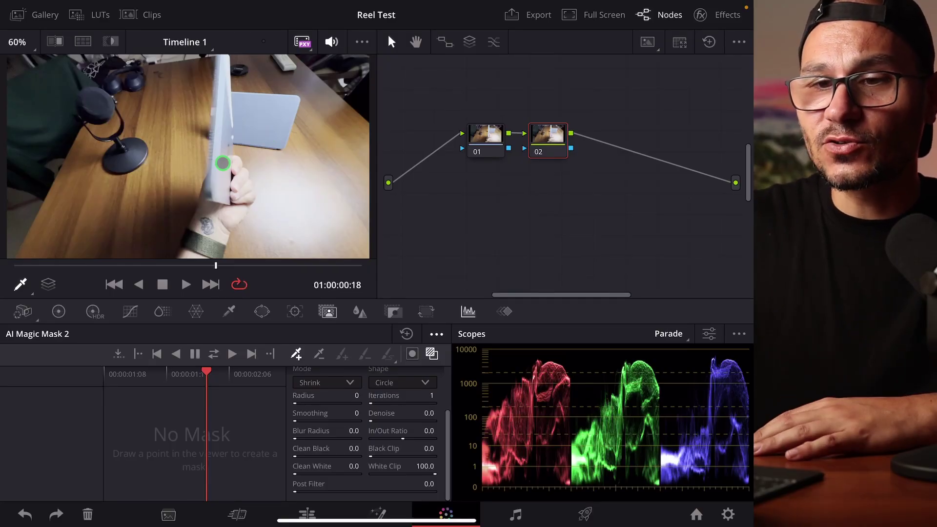
# Scrub back to the frame where the hand holds the iPad and bring up the Magic Mask options.
pyautogui.moveTo(215, 258); pyautogui.dragTo(137, 265)
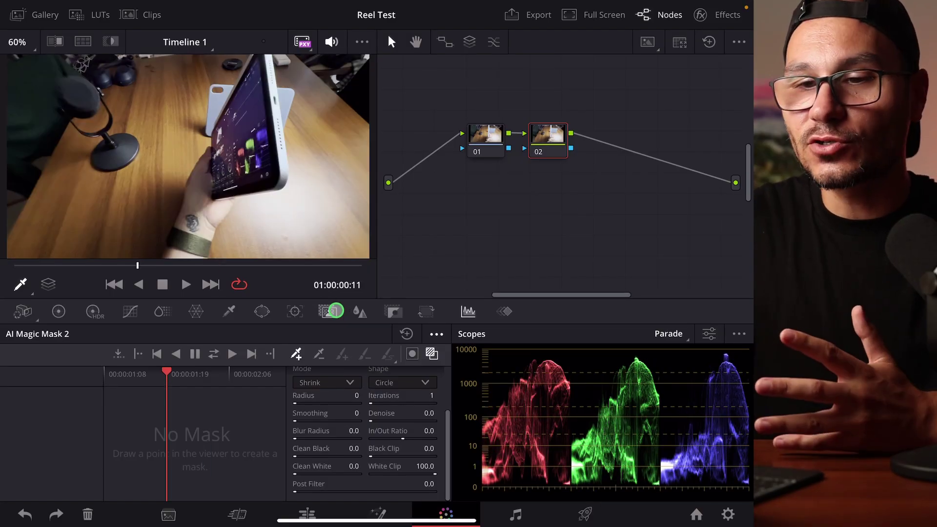
pyautogui.click(328, 311)
pyautogui.click(329, 311)
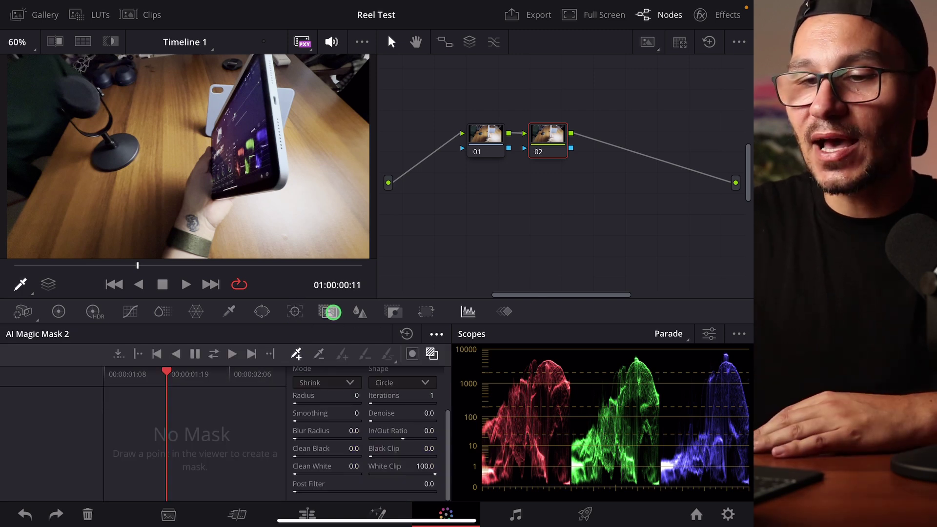
pyautogui.click(439, 332)
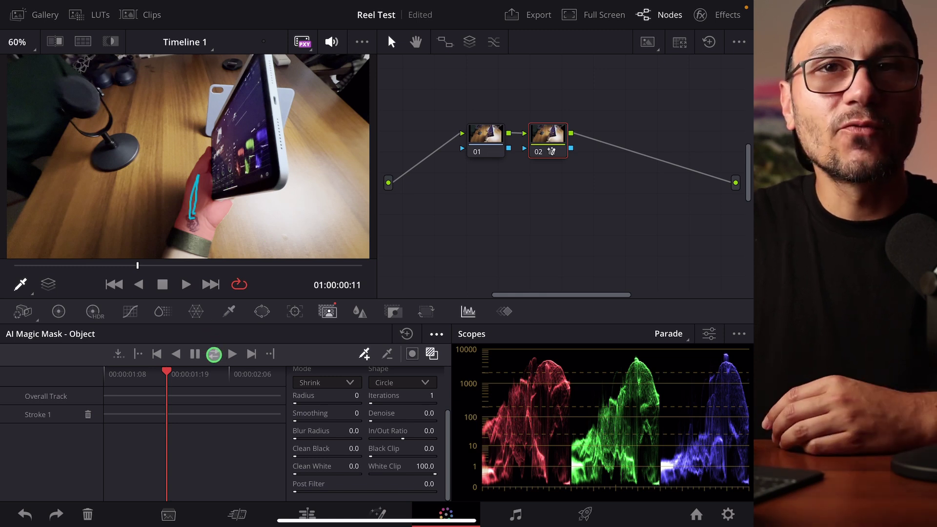
# Untick Legacy Object Mask and place a single 2.0 mask point on the hand.
pyautogui.click(436, 335)
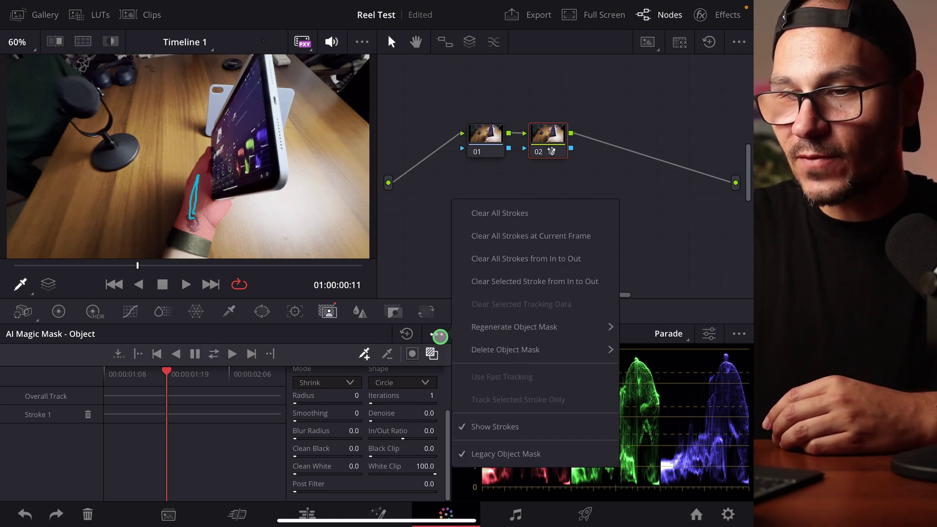
pyautogui.click(481, 454)
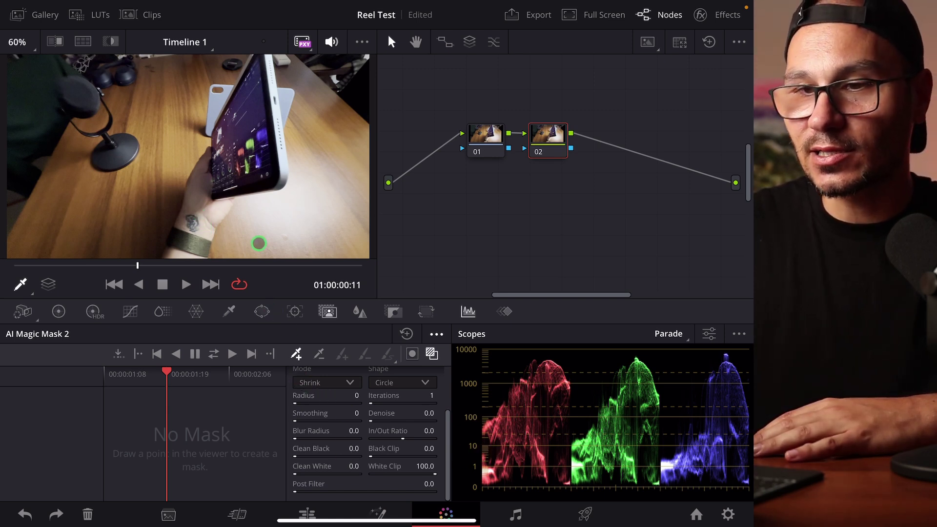
pyautogui.click(201, 208)
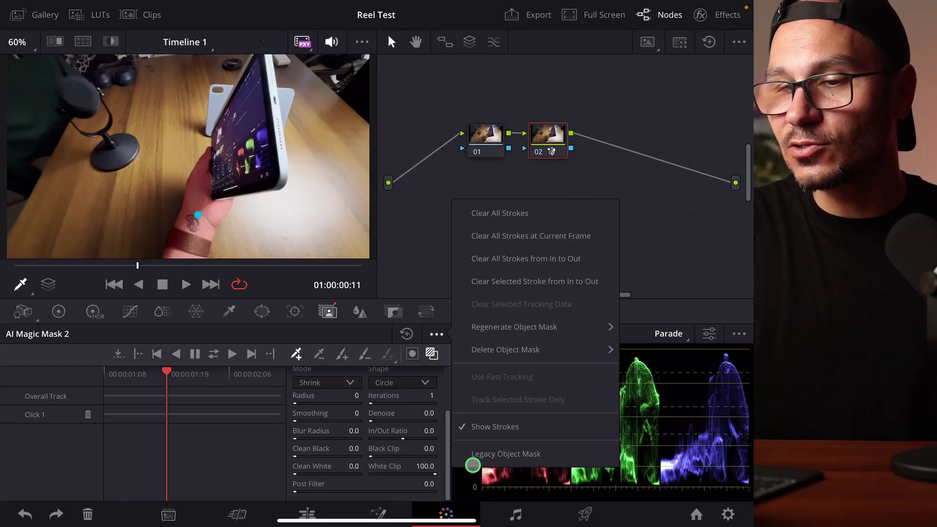
# Point to the Legacy Object Mask entry in the Magic Mask options, leaving it unticked.
pyautogui.moveTo(472, 464); pyautogui.dragTo(552, 455)
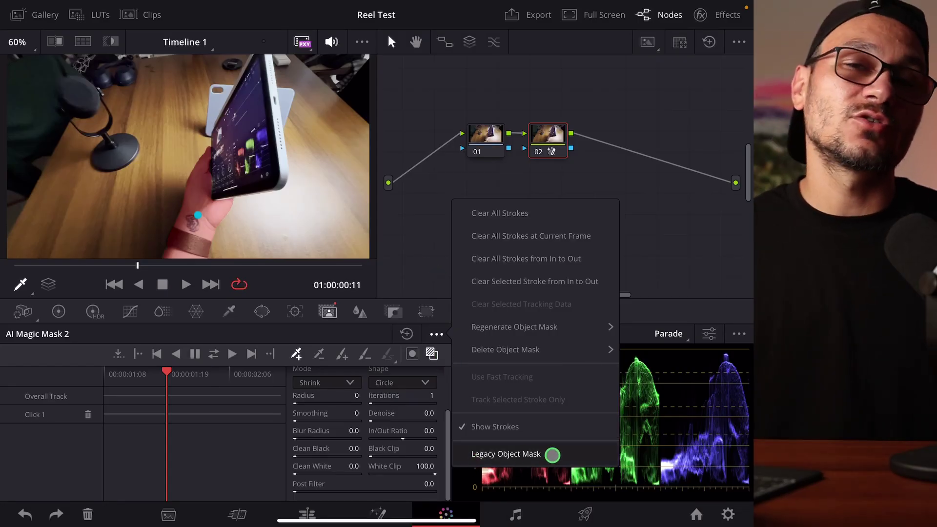